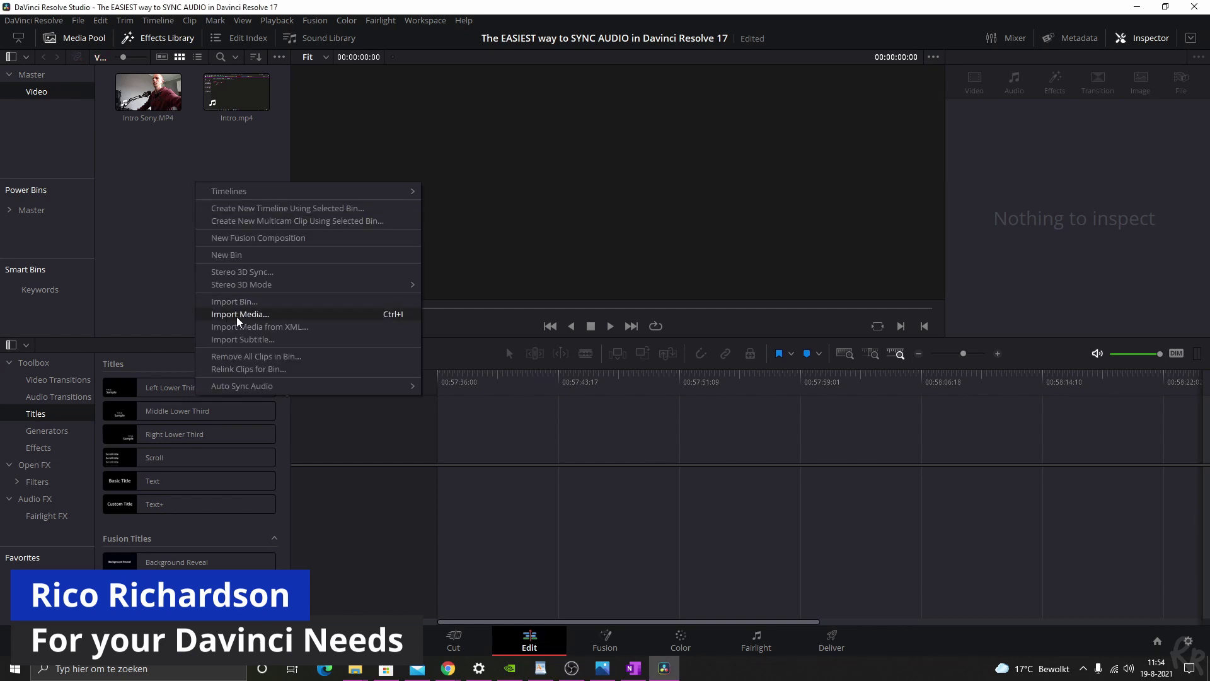
On the Cut page, select both Intro.mp4 and Intro Sony.MP4 in the Media Pool
click(555, 642)
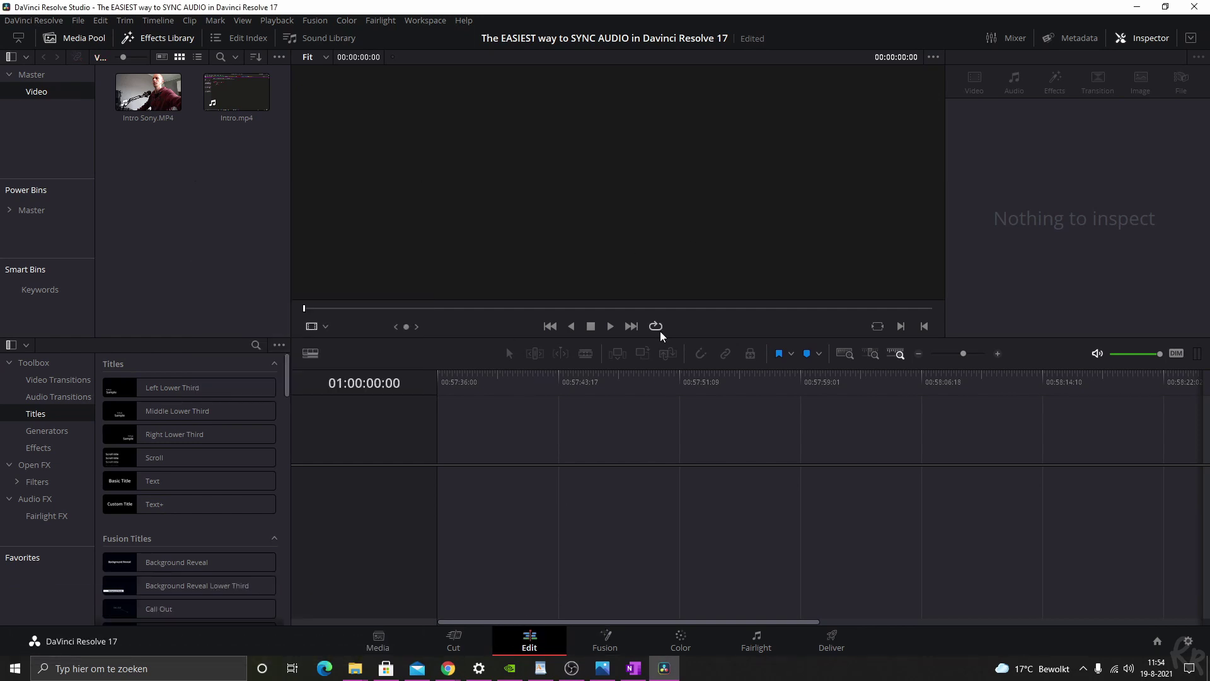
click(451, 636)
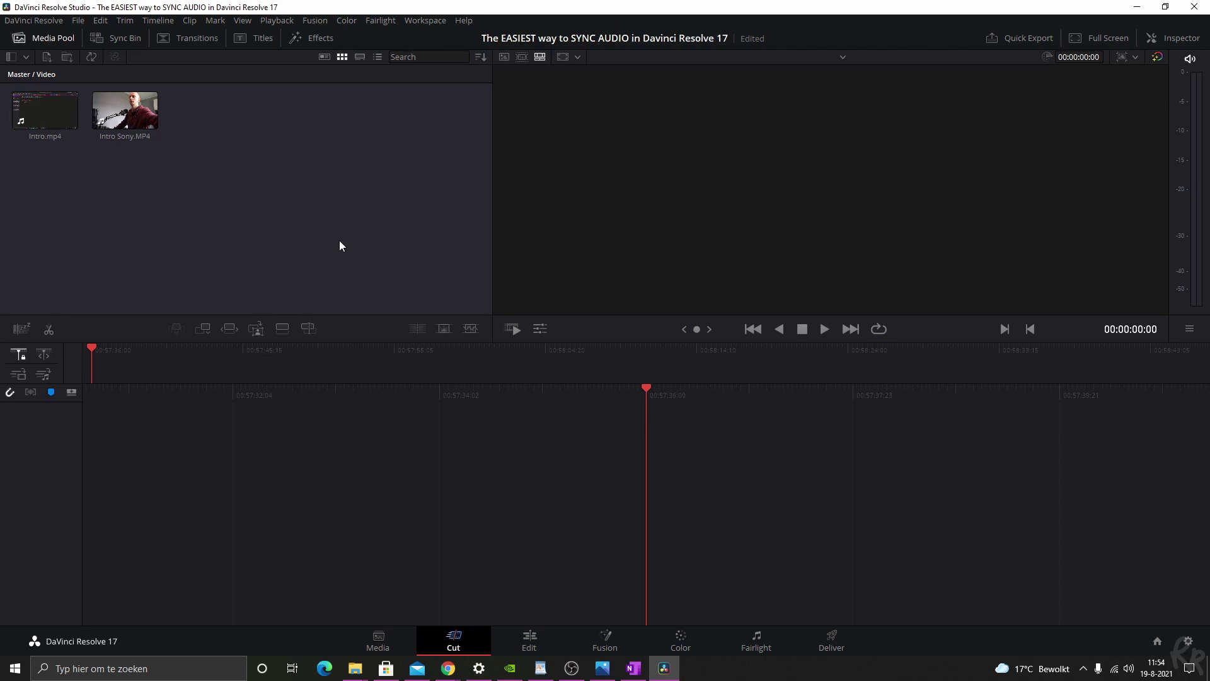
click(62, 122)
click(132, 105)
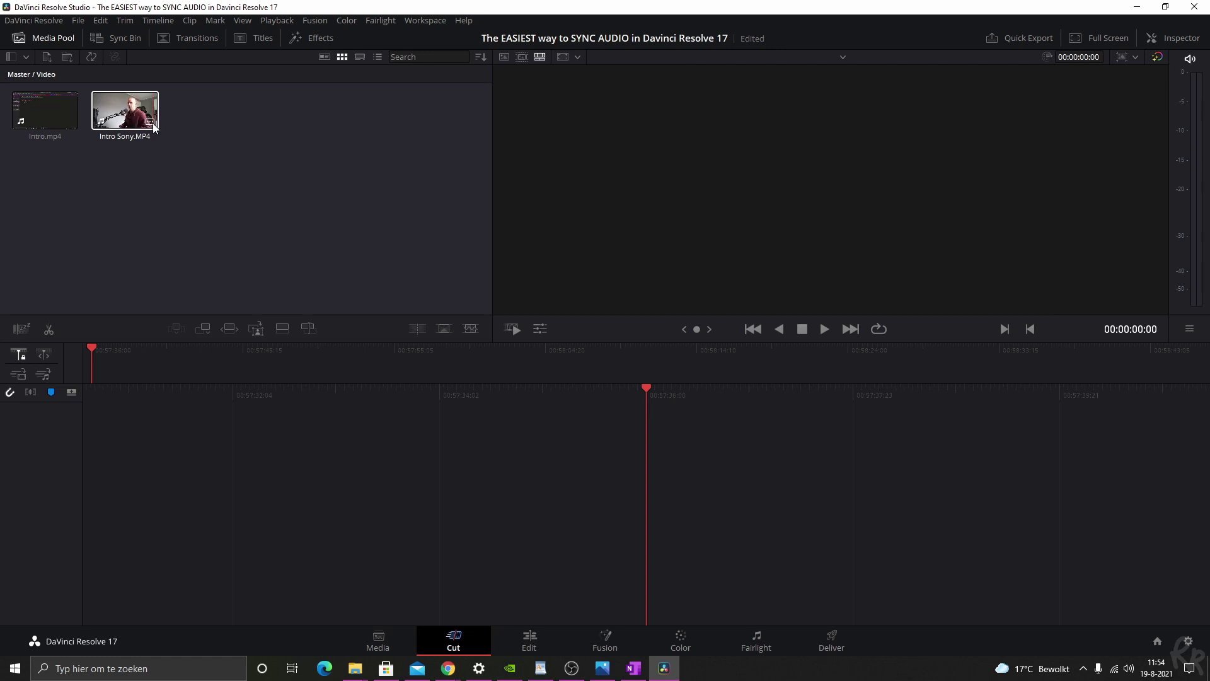
click(48, 127)
click(125, 111)
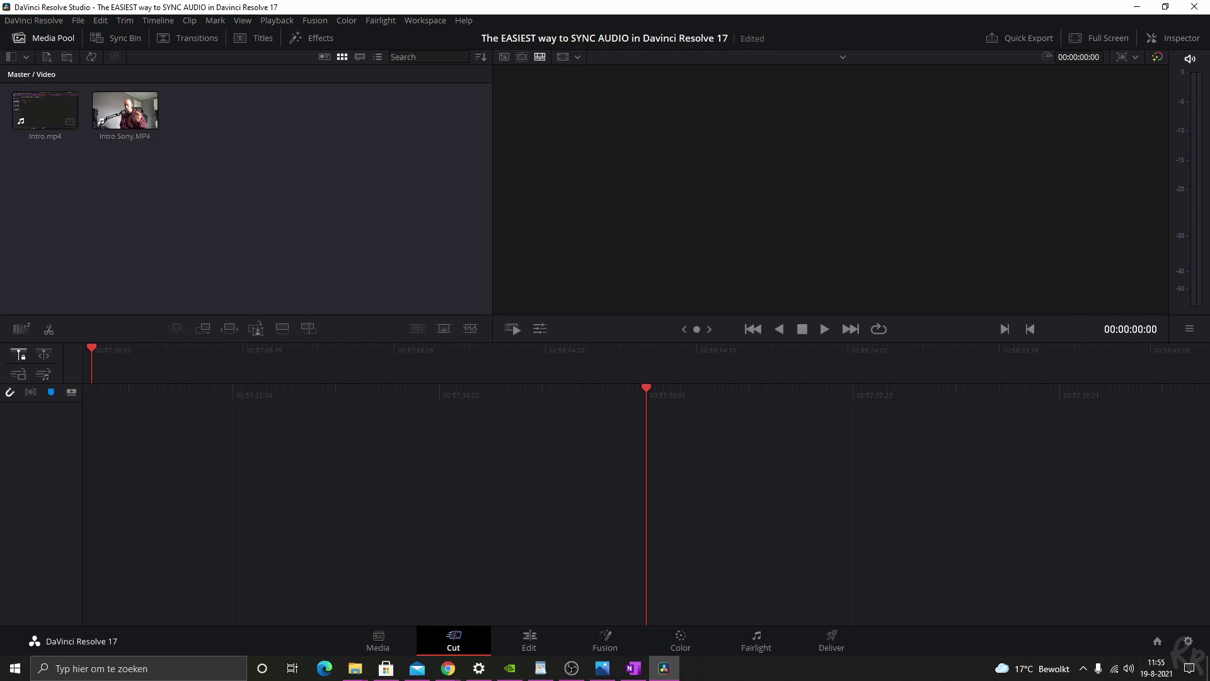
click(105, 118)
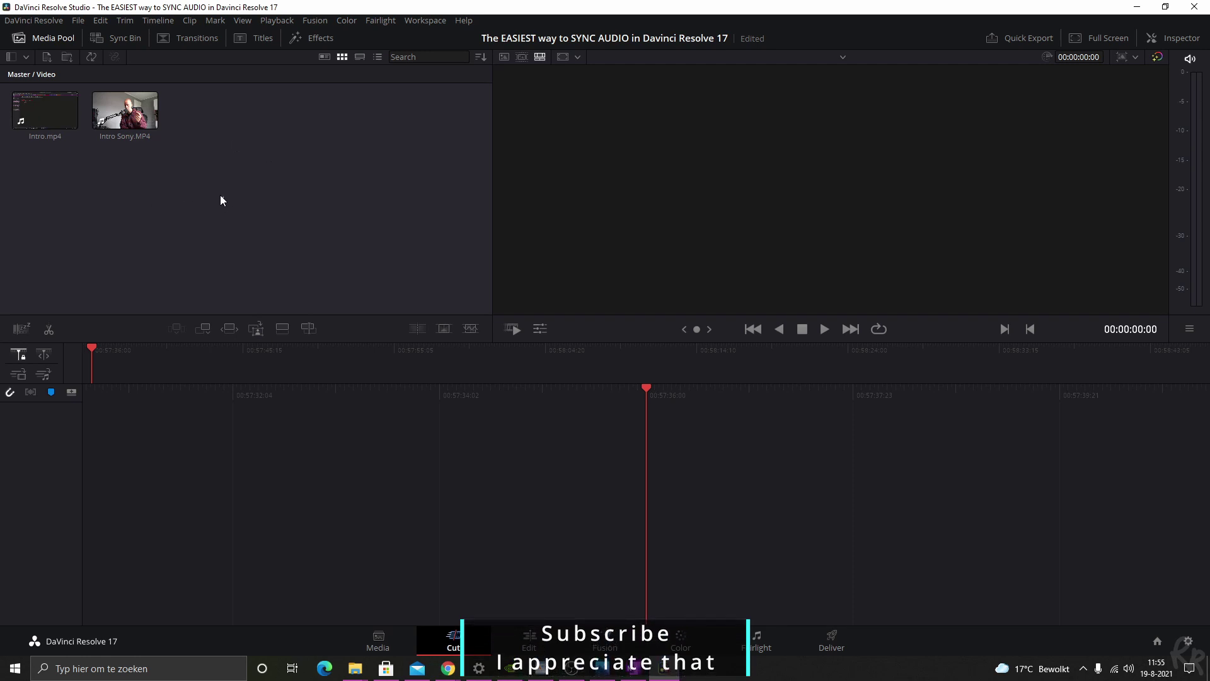
drag(220, 195, 46, 96)
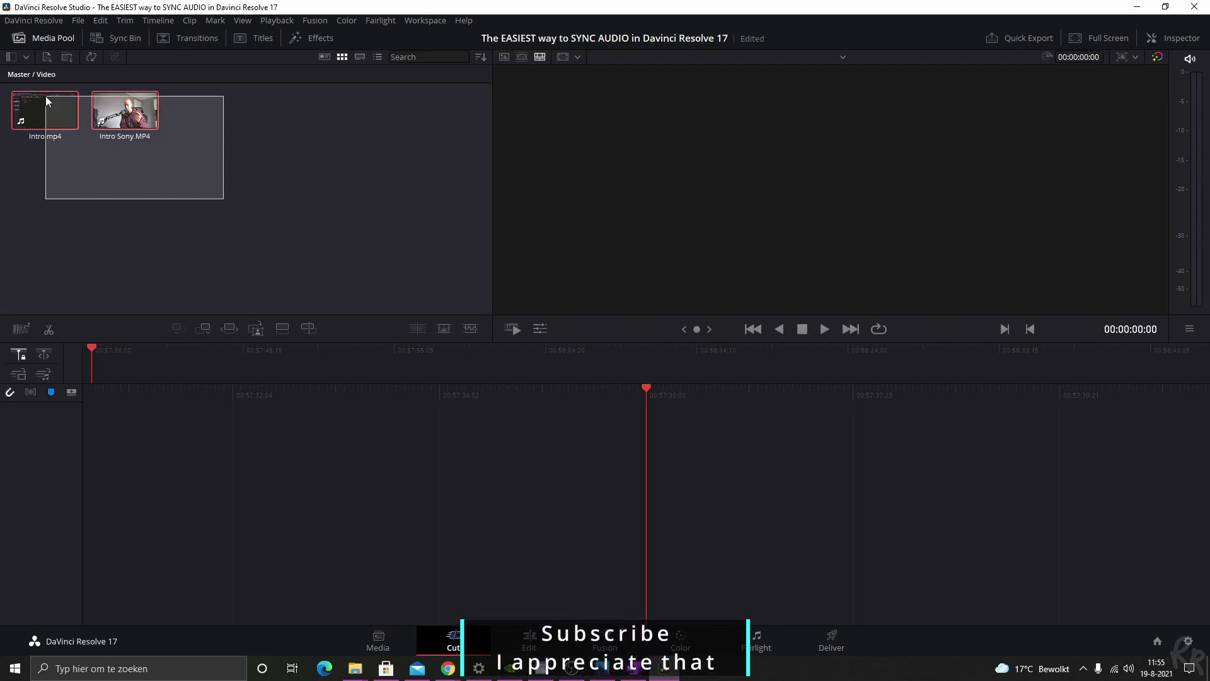
Sync Intro.mp4 and Intro Sony.MP4 by audio in Sync Clips and save the sync
click(94, 56)
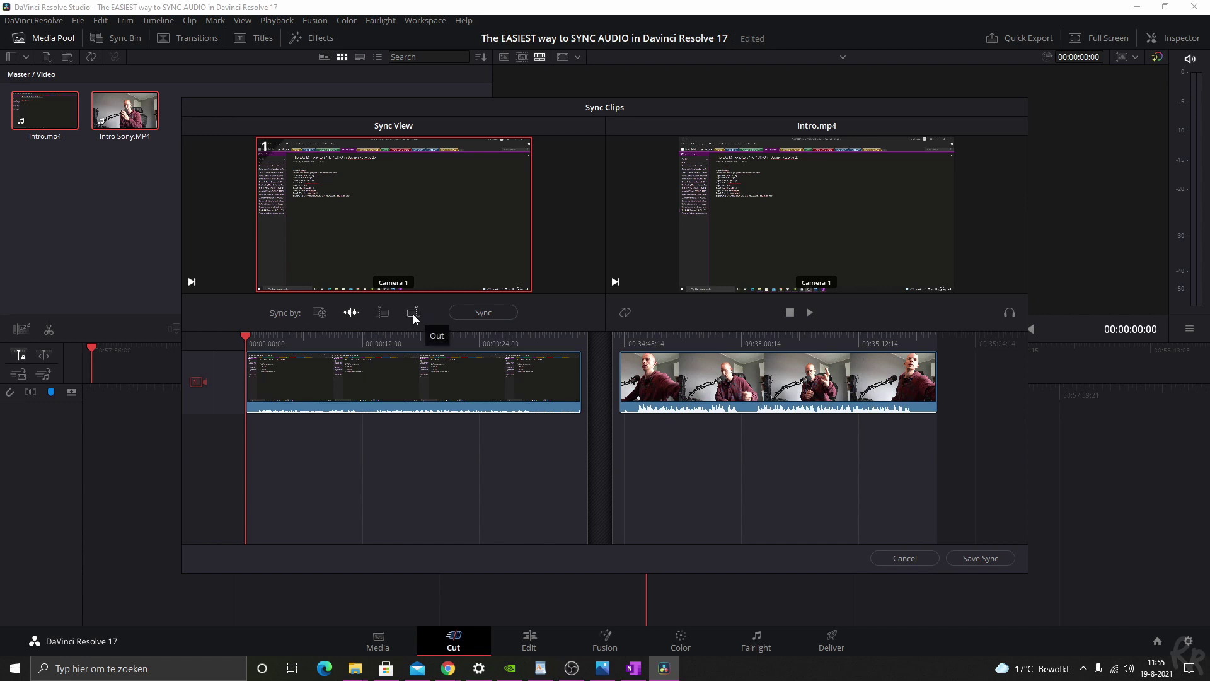
click(313, 315)
click(479, 314)
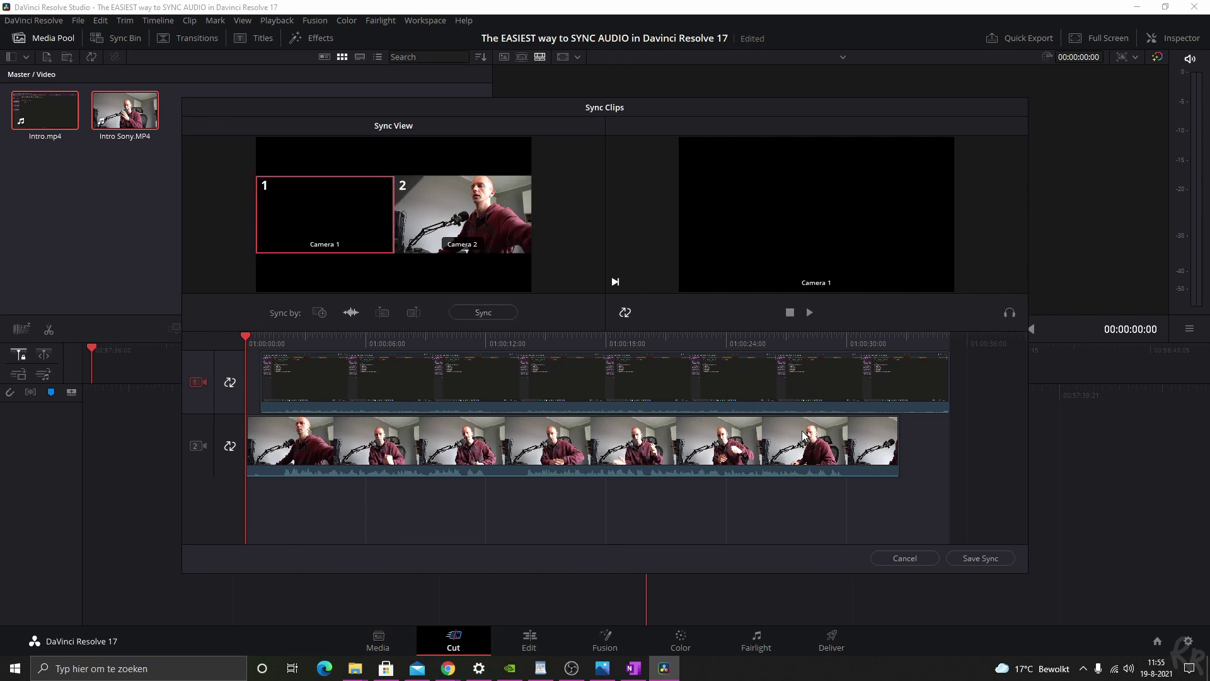
click(981, 558)
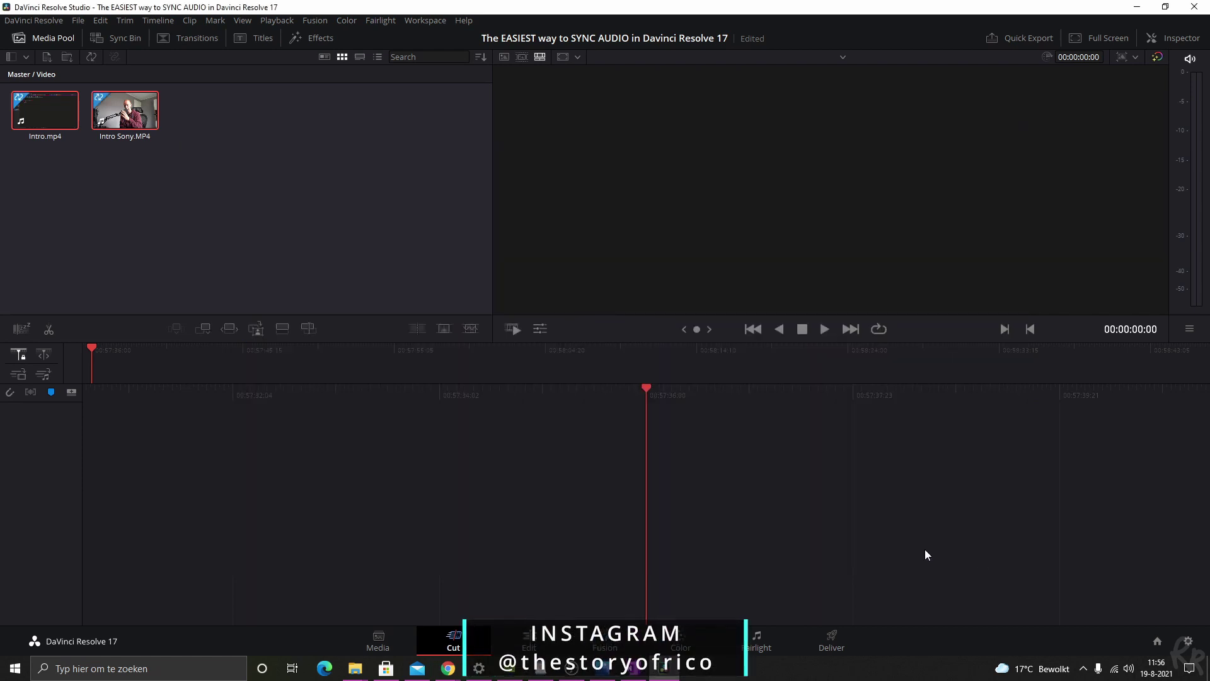
Drop the Media Sync clip into a new Timeline 1 on the Edit page, zoomed to fit, Inspector hidden
click(529, 641)
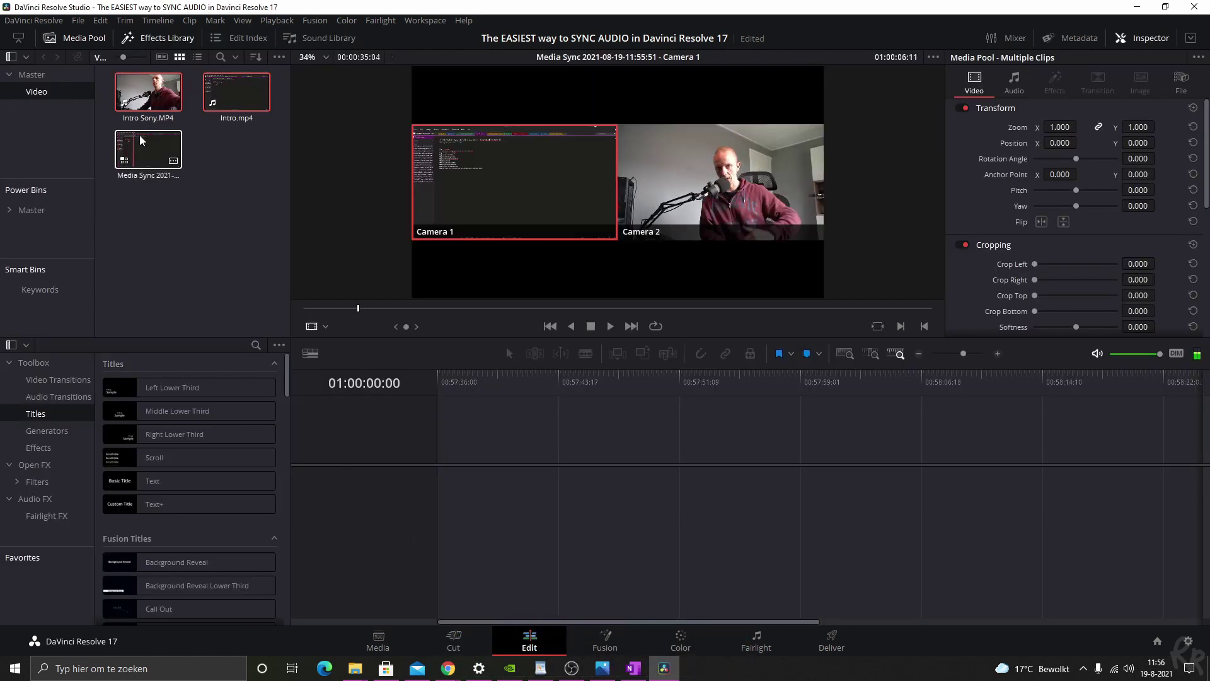
mouse_move(142, 156)
mouse_down()
mouse_move(444, 514)
mouse_move(539, 542)
mouse_up()
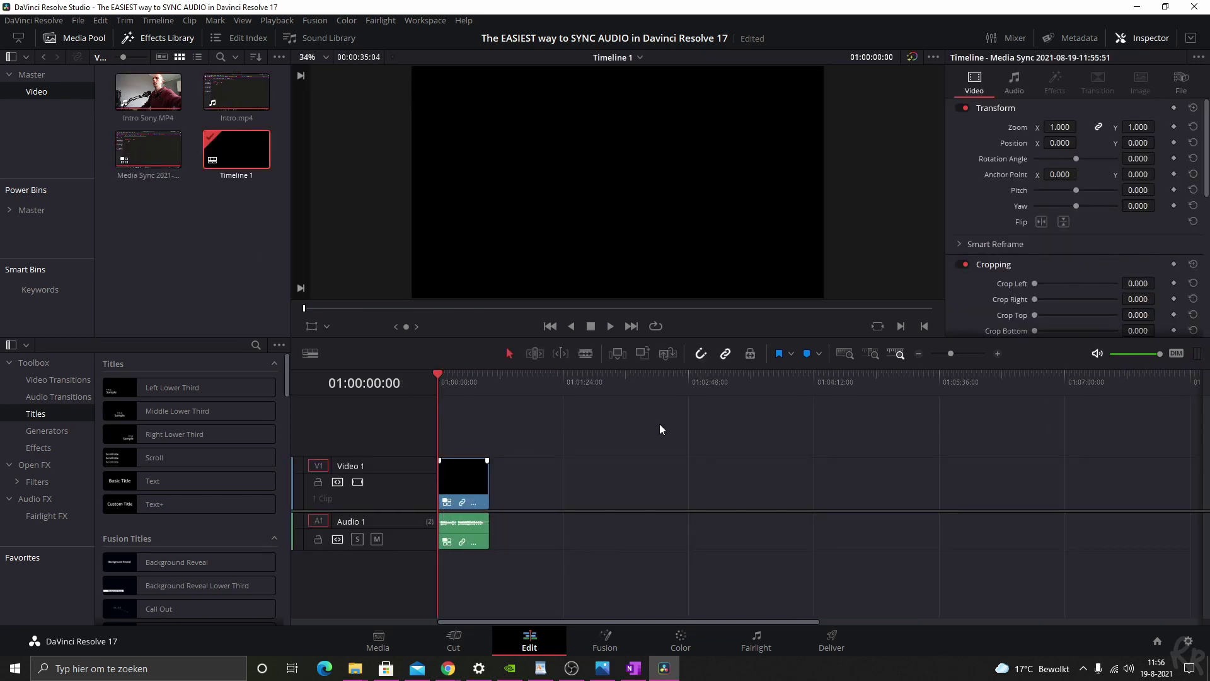
key(shift+z)
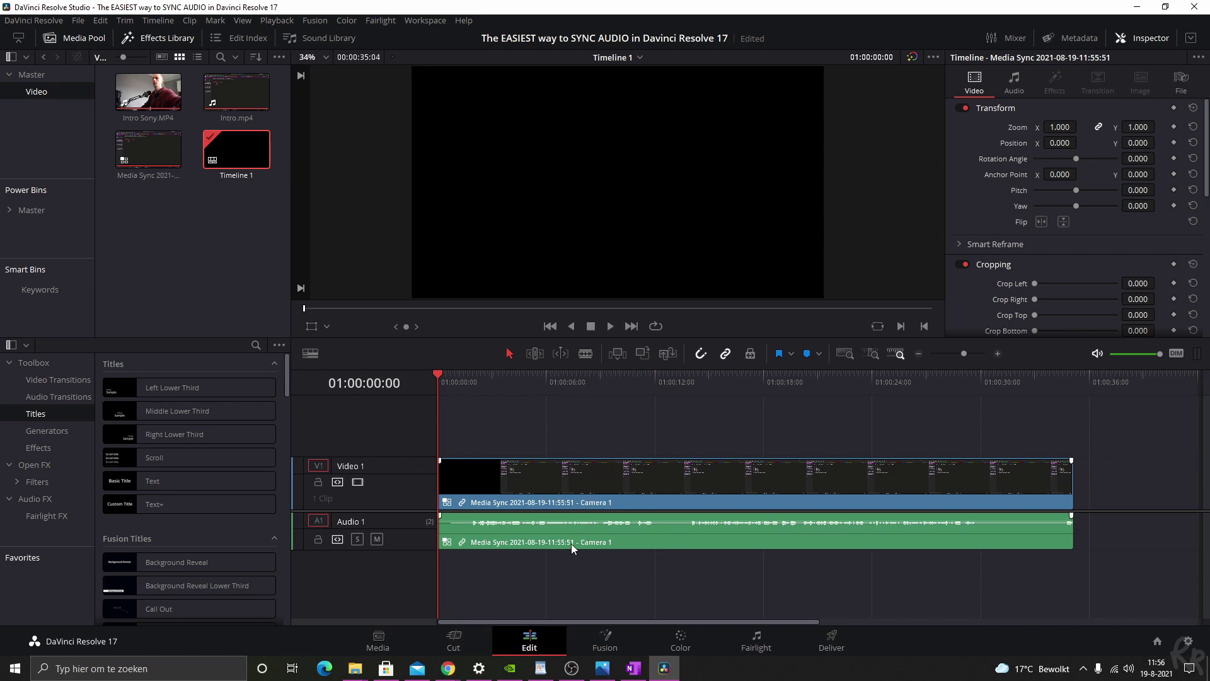
click(1144, 43)
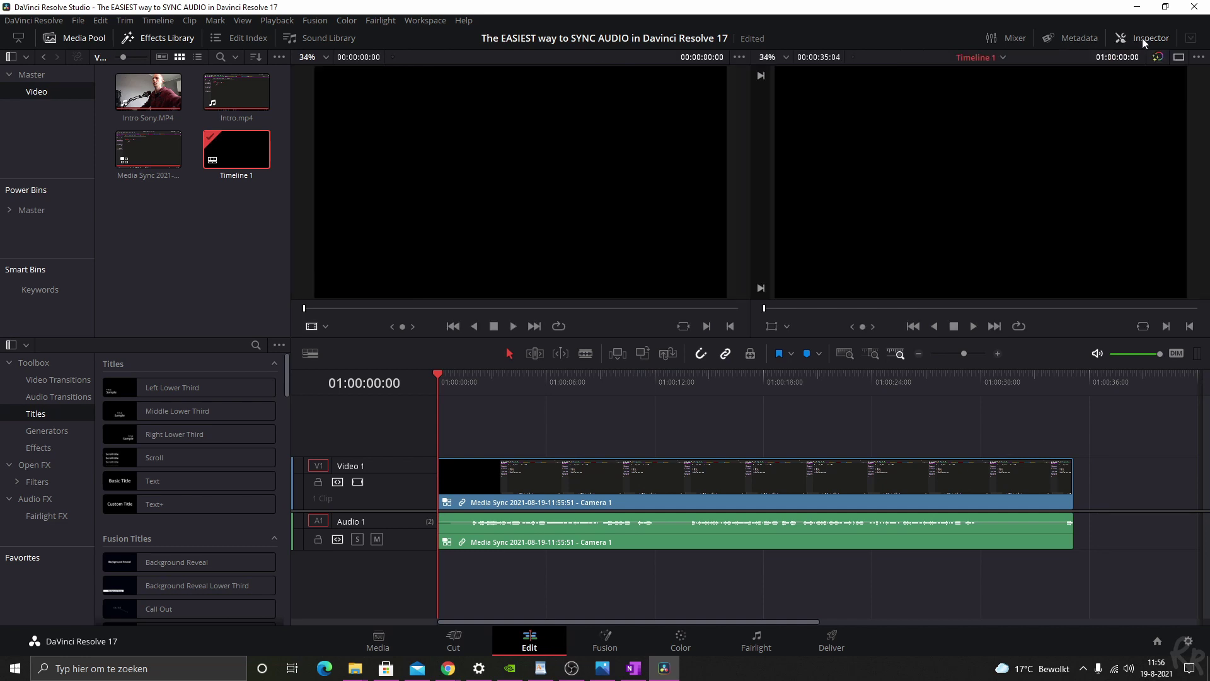
Show Camera 1 and Camera 2 in the Multicam source viewer and turn off Linked Selection
click(315, 329)
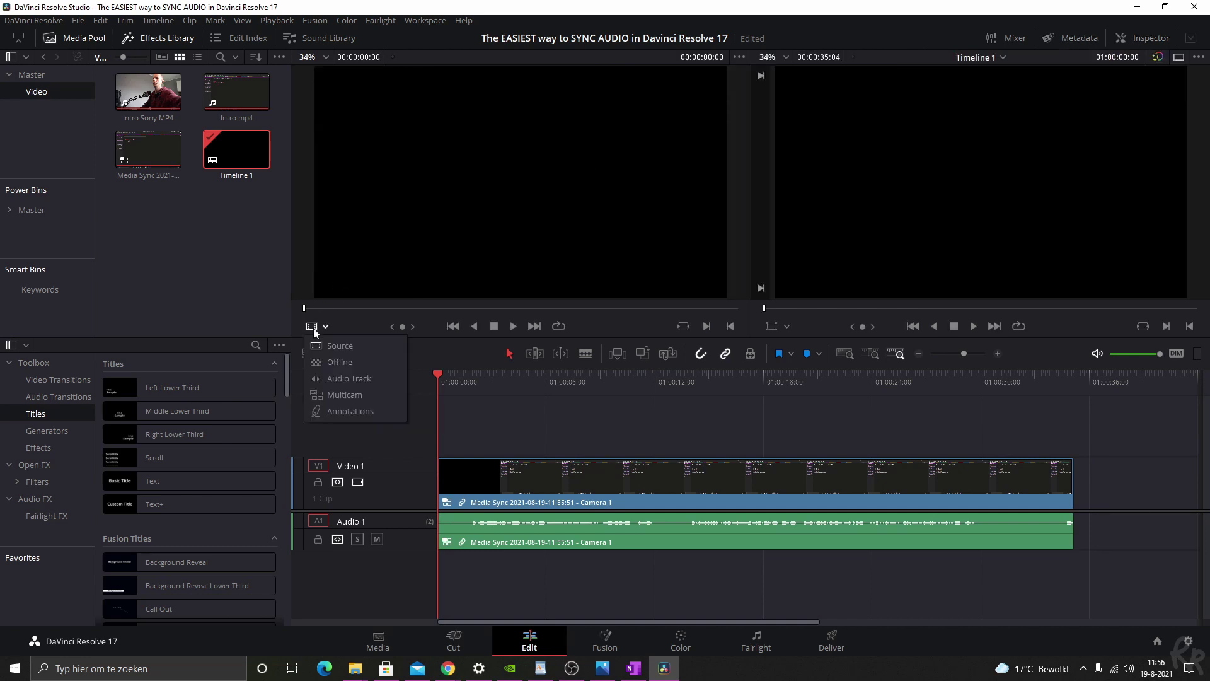
click(338, 396)
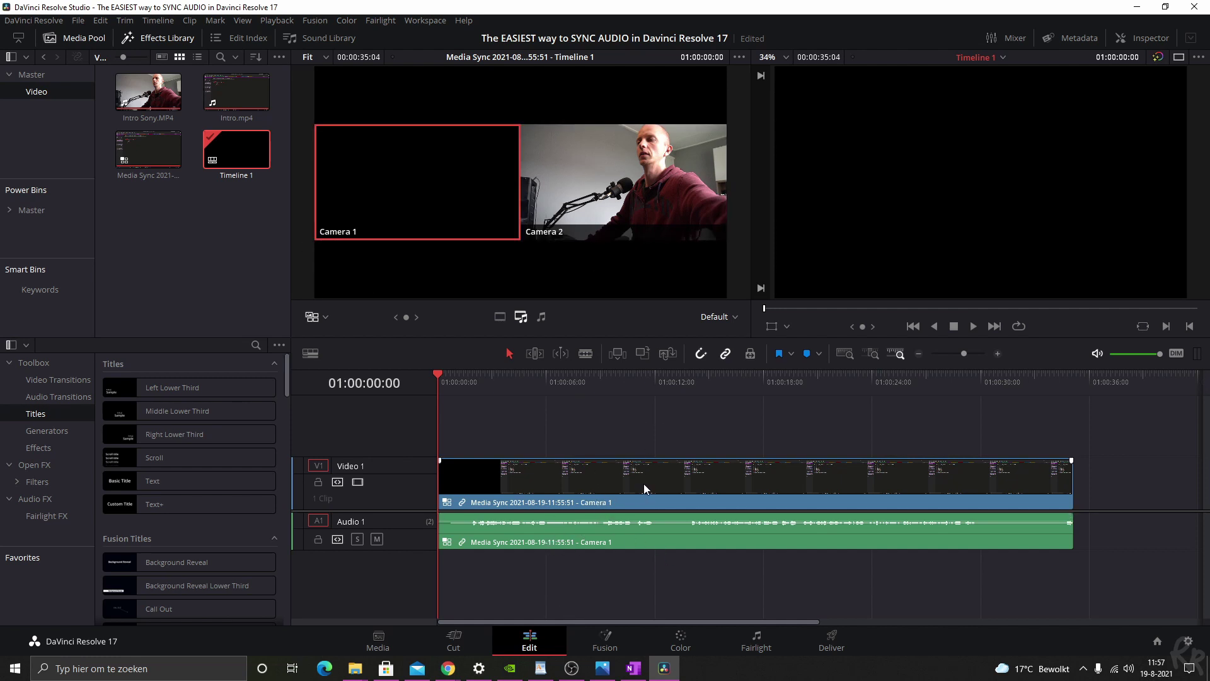
click(726, 354)
Uncheck Link Clips on the Media Sync clip so video and audio select separately
click(678, 540)
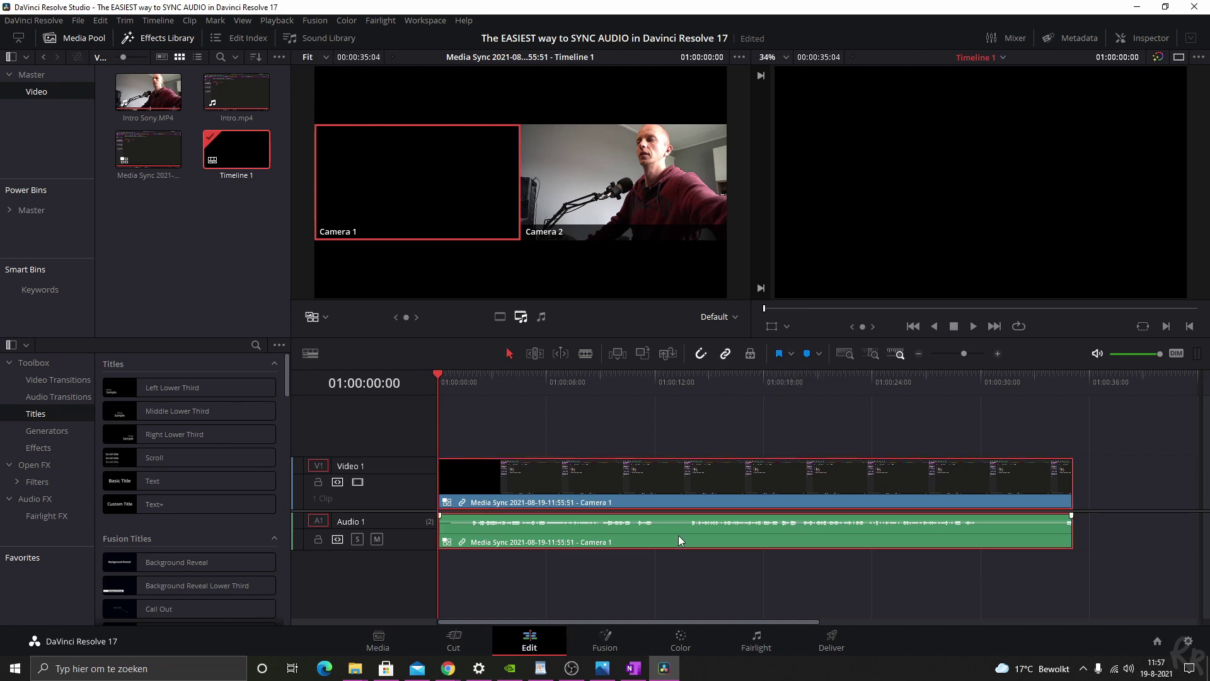
right_click(652, 539)
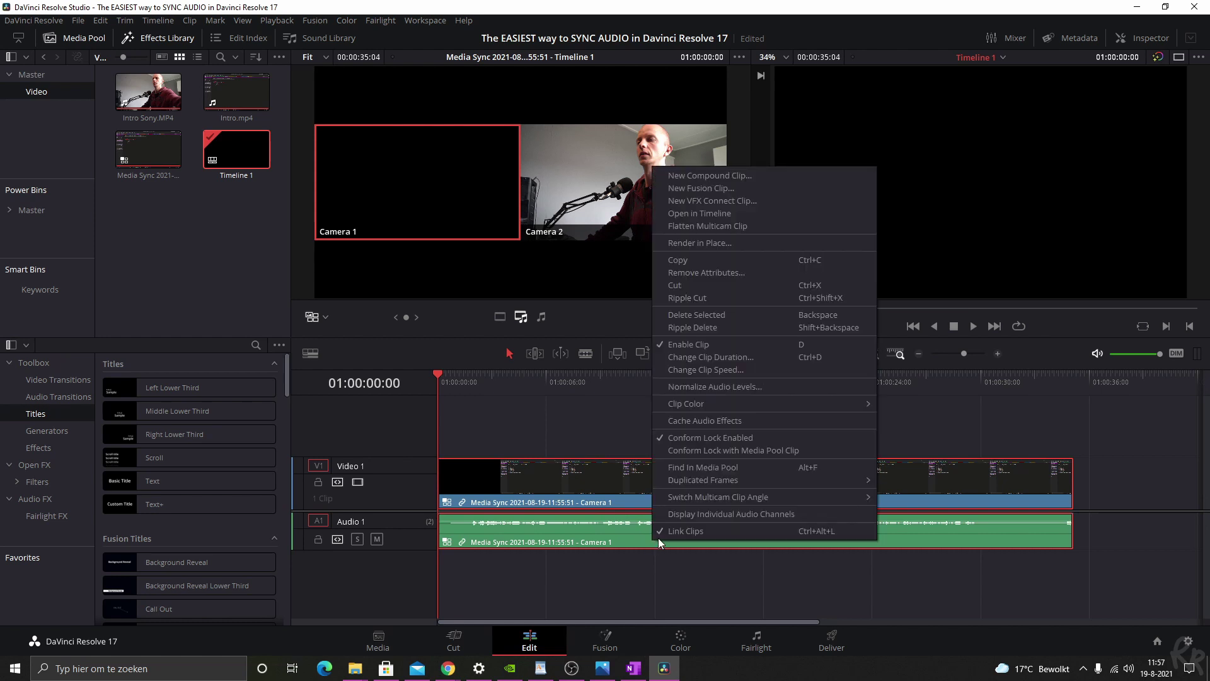
click(692, 530)
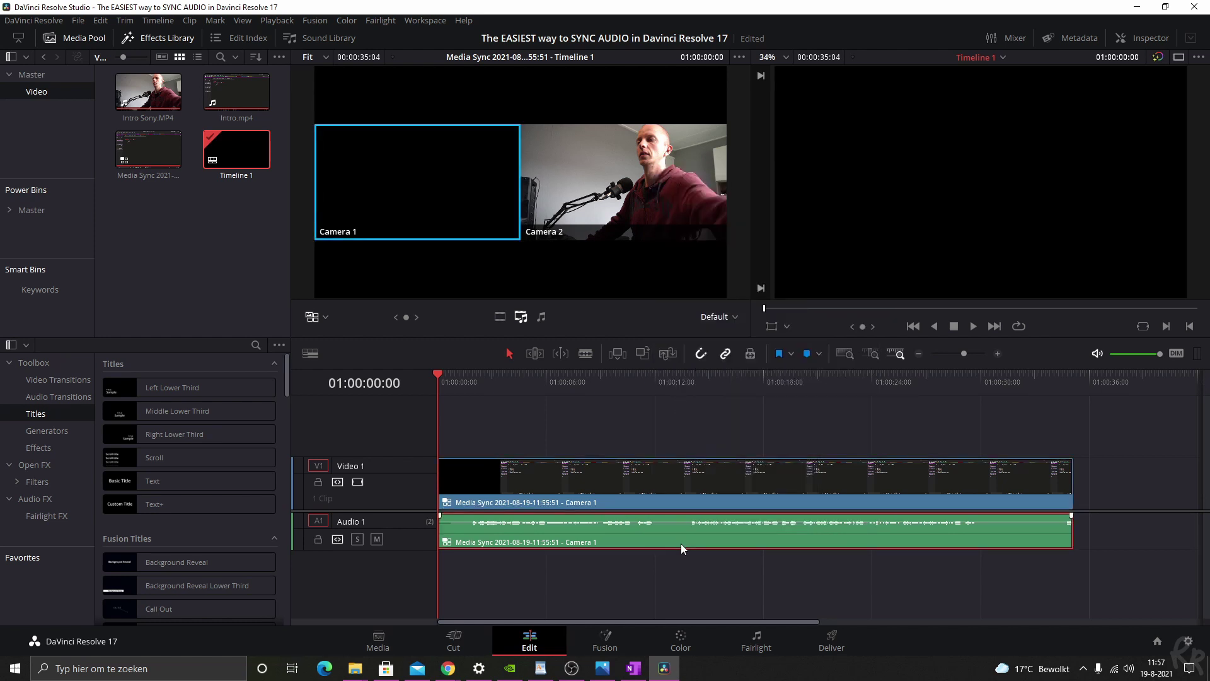
click(685, 475)
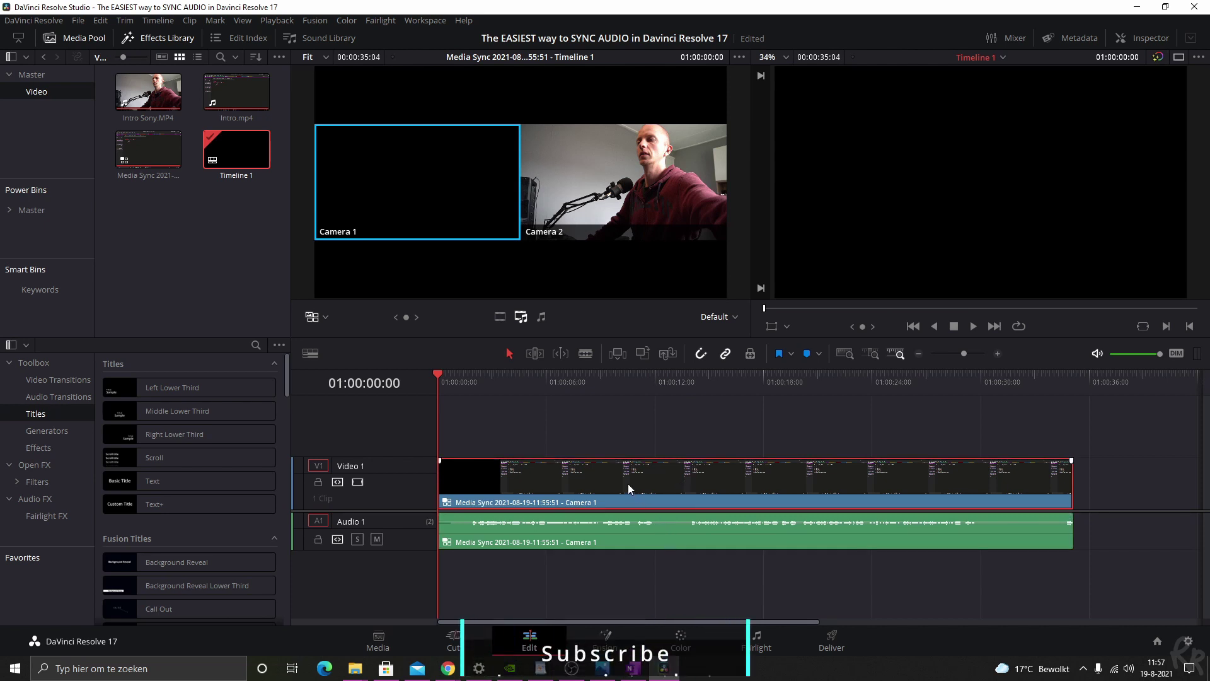
click(623, 538)
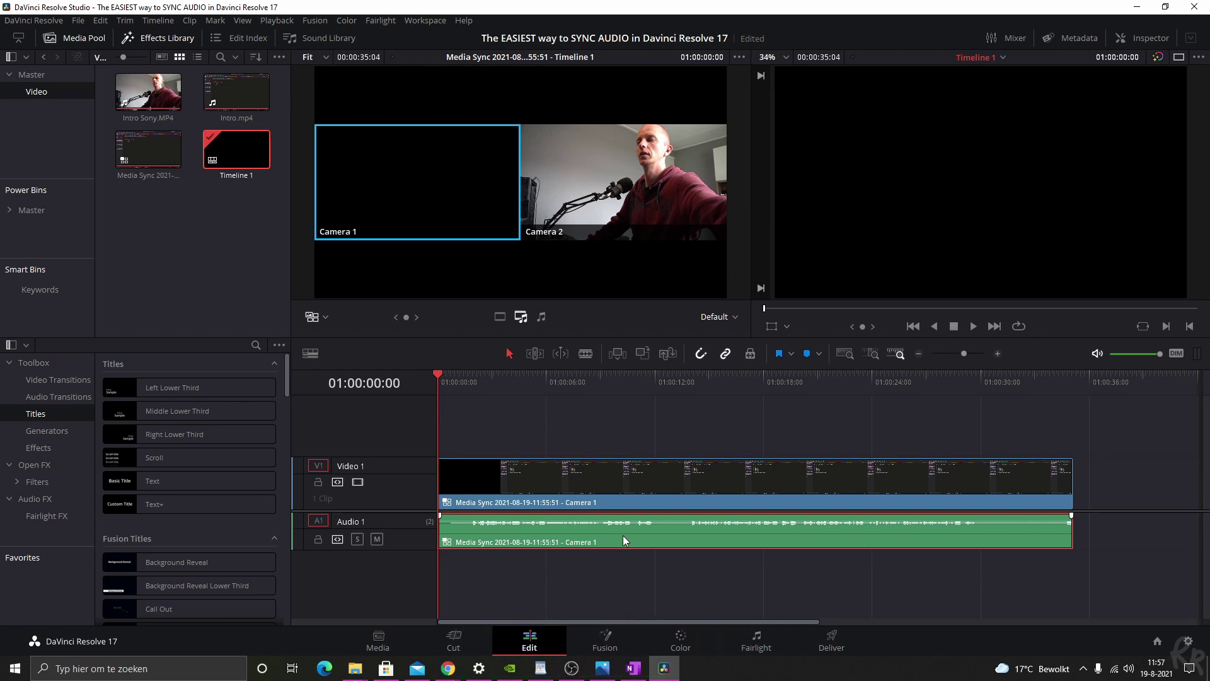
click(667, 468)
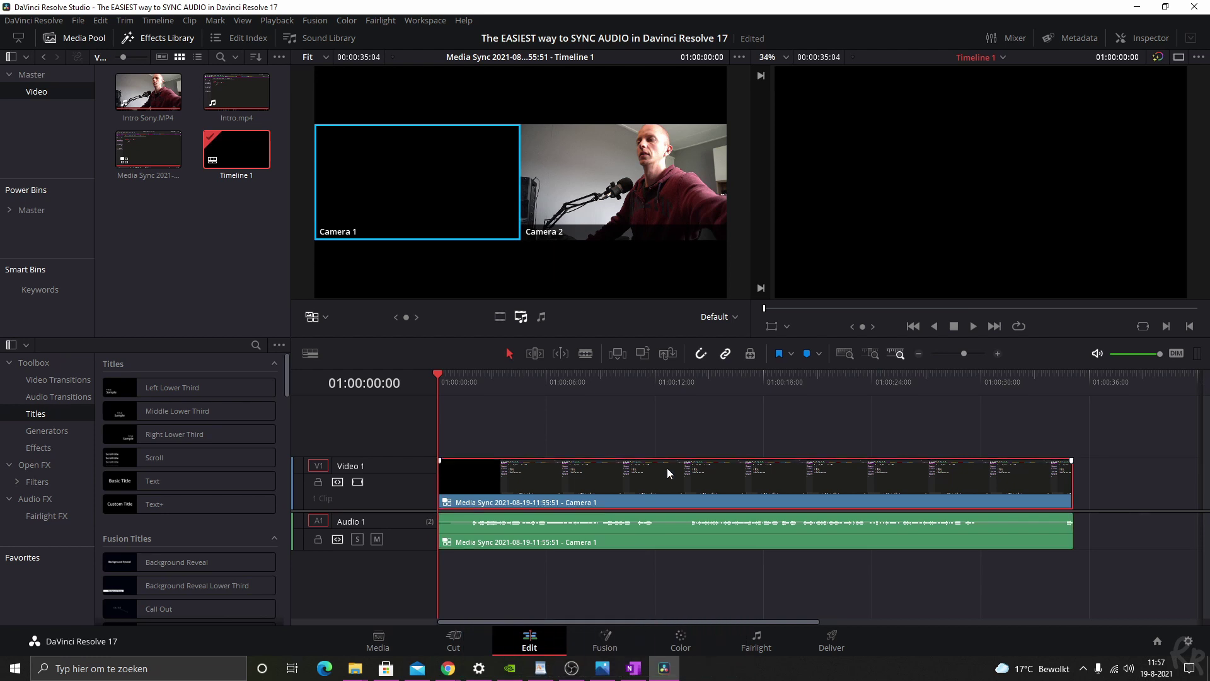
Switch the timeline video clip's multicam angle to Camera 2
right_click(666, 468)
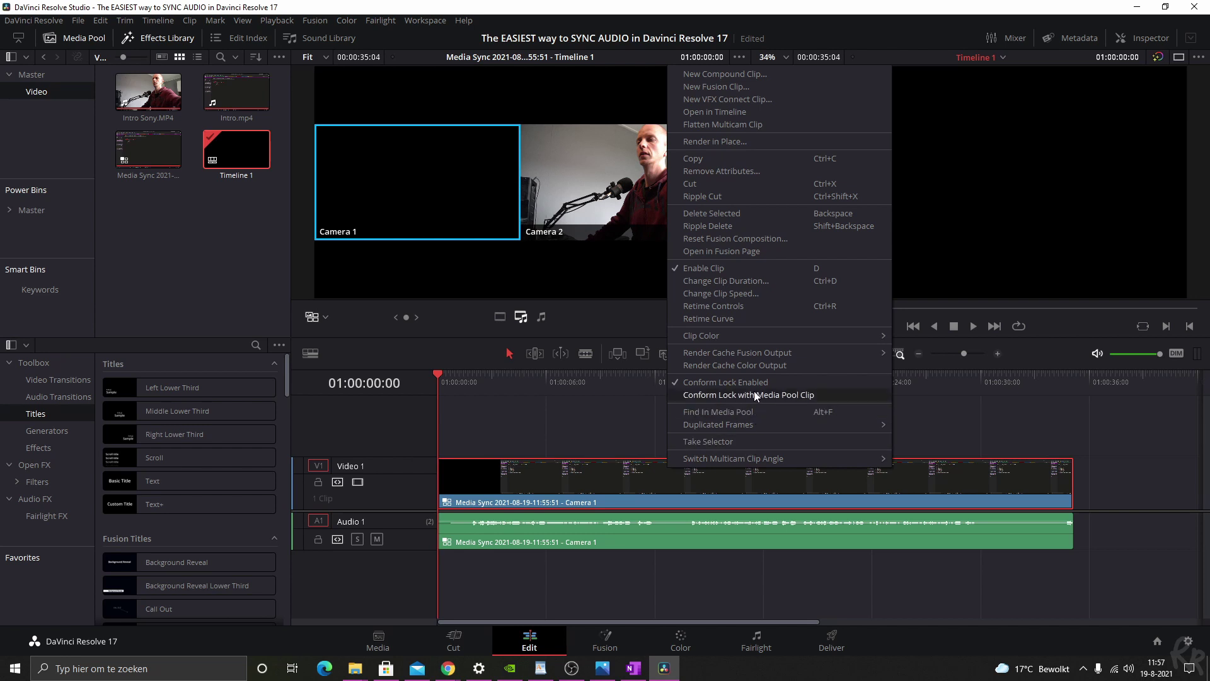
mouse_move(734, 459)
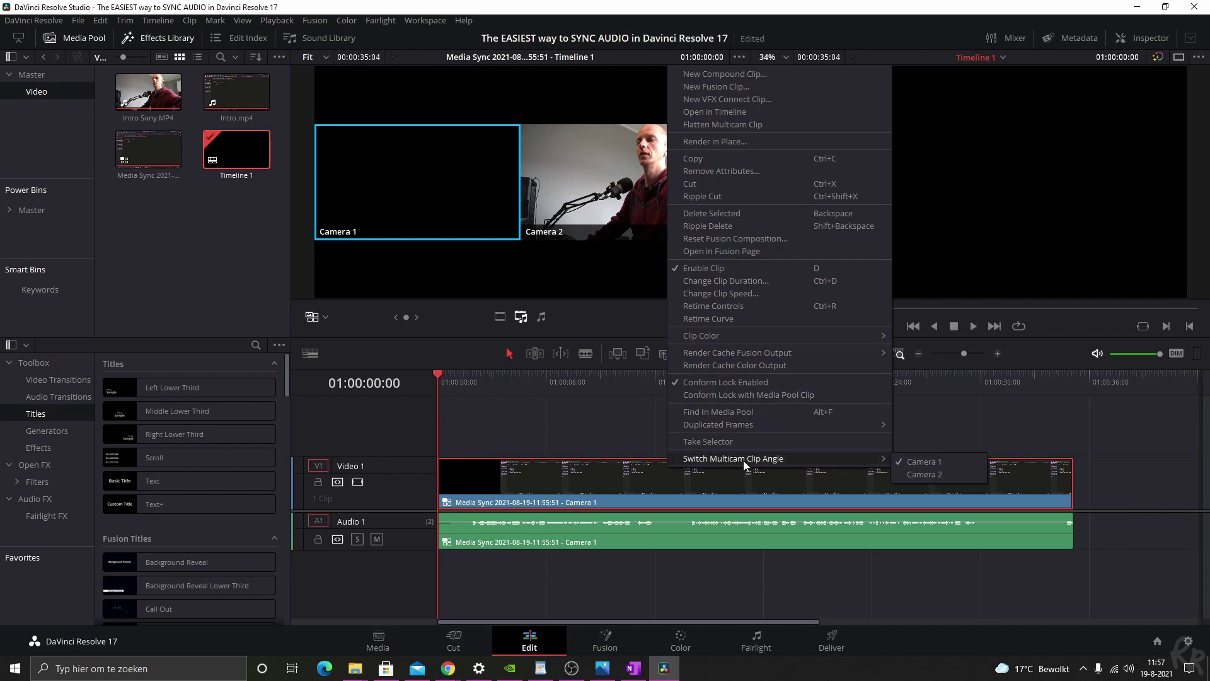
click(931, 474)
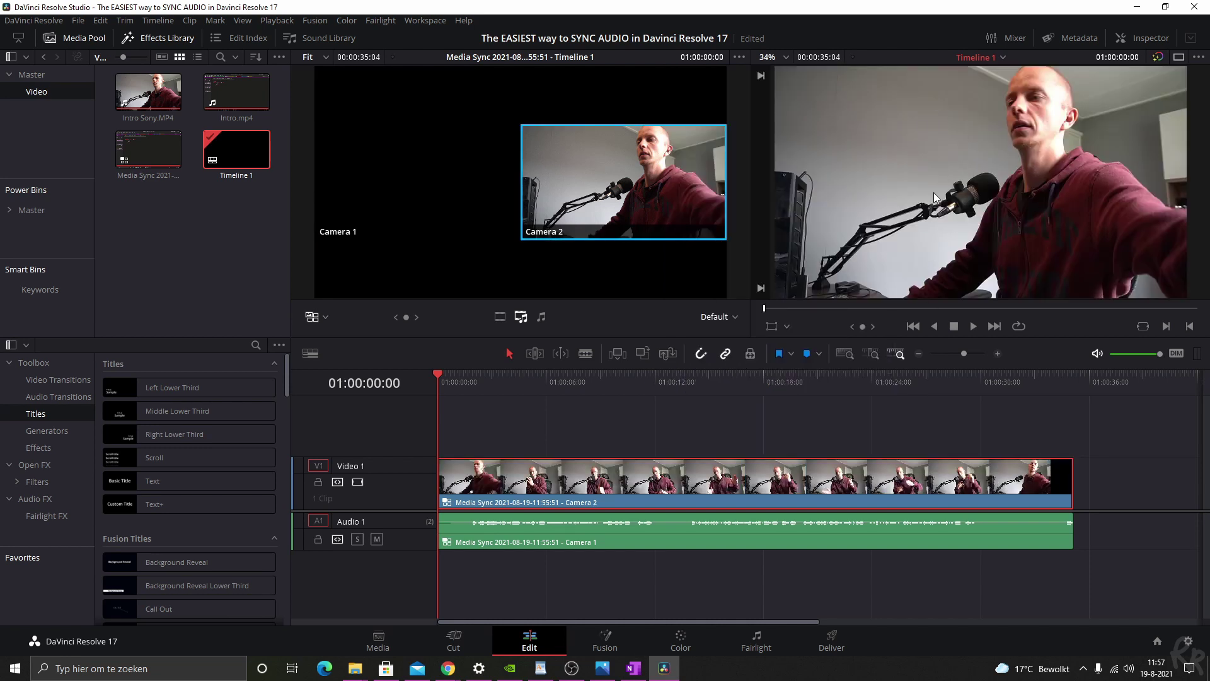
Mute Audio 1 and scrub the playhead to about 19 seconds, then back to 12
click(377, 539)
drag(459, 375, 793, 391)
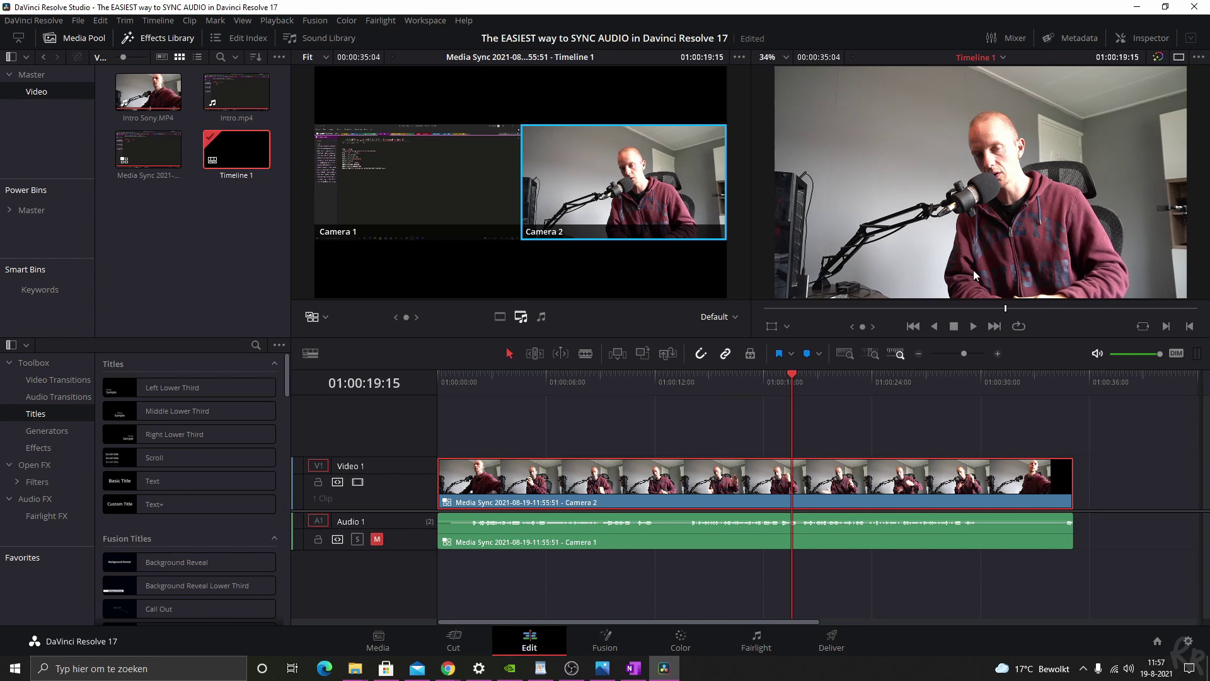
drag(798, 360, 830, 369)
click(656, 378)
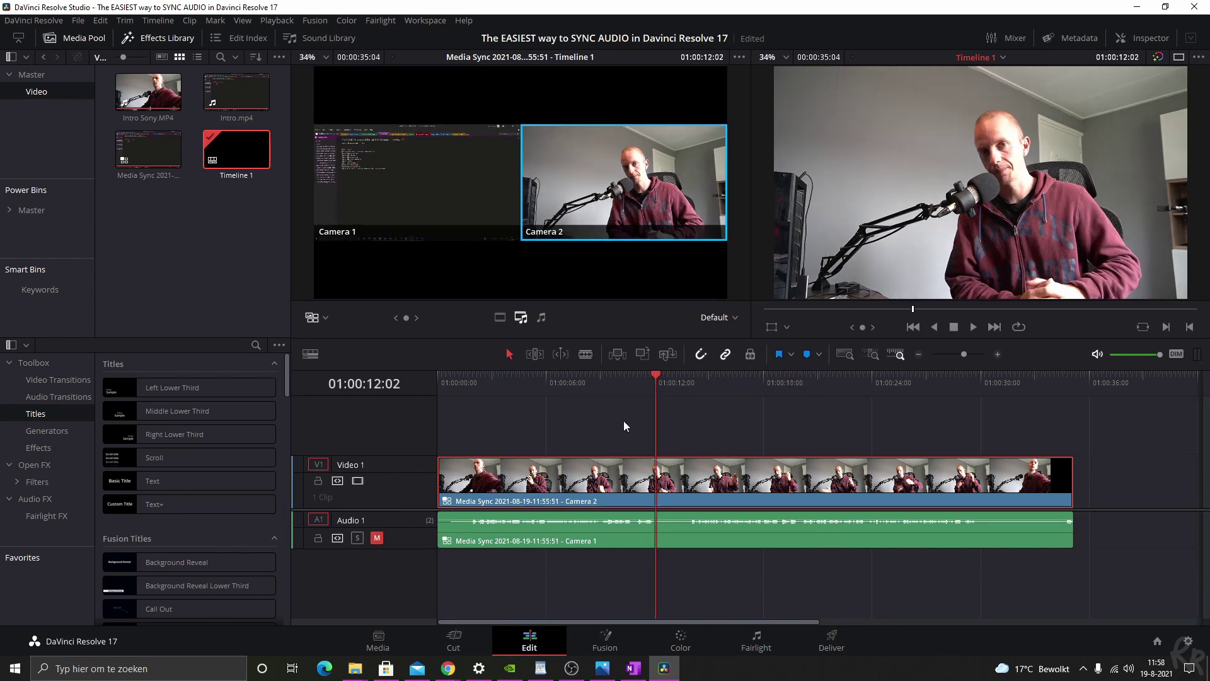